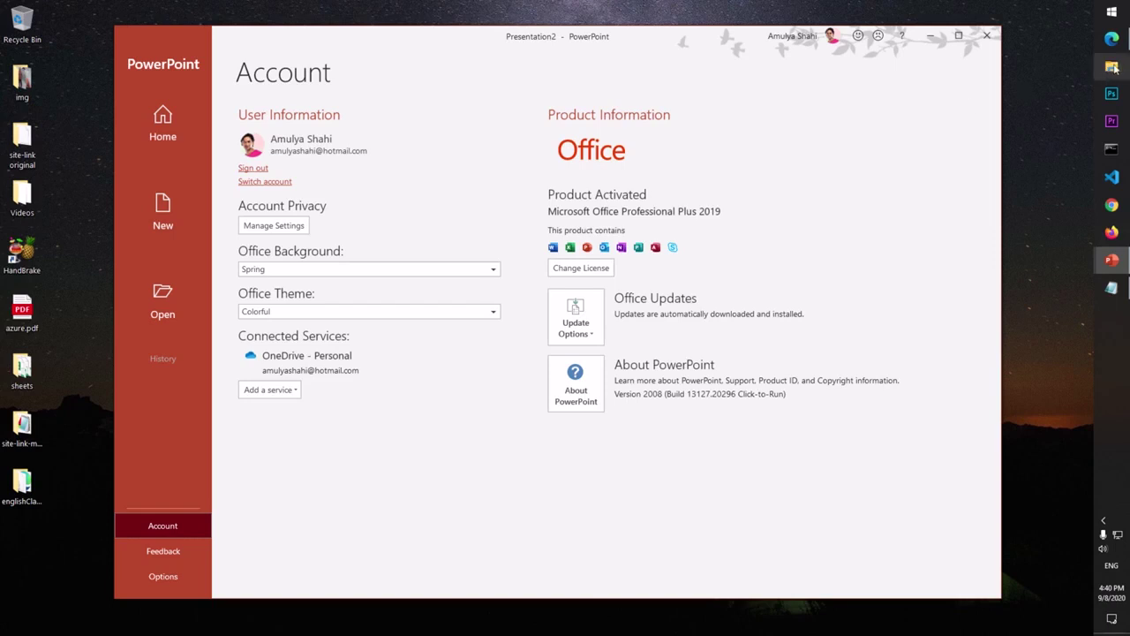
Open a File Explorer window and go to C:\Windows via This PC.
{"action": "left_click", "coordinate": [1113, 68]}
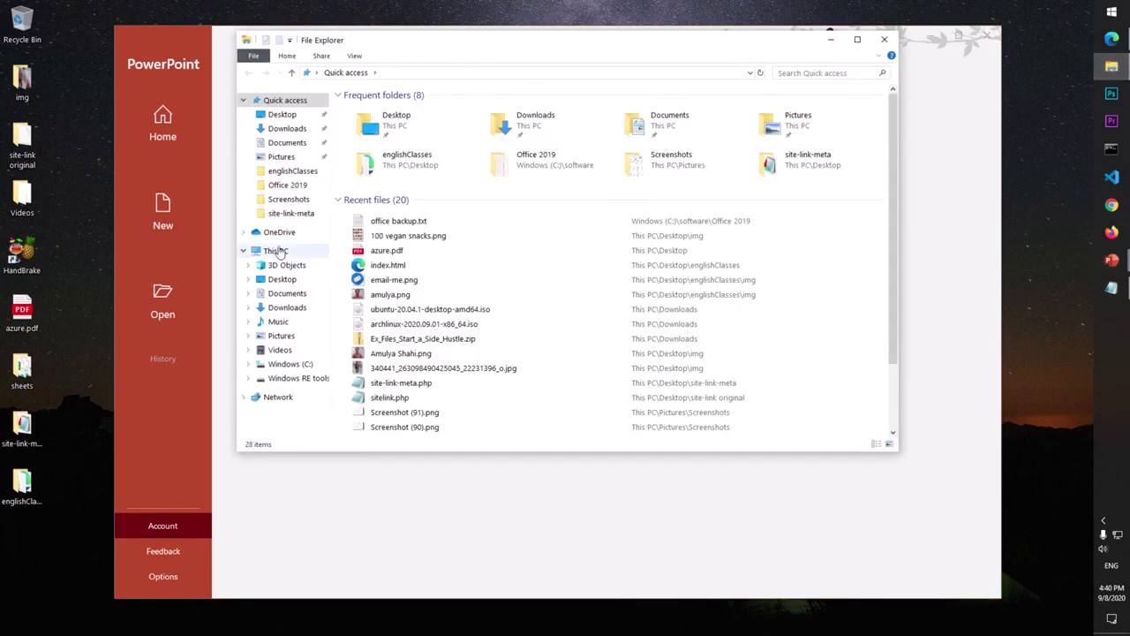
{"action": "left_click", "coordinate": [276, 251]}
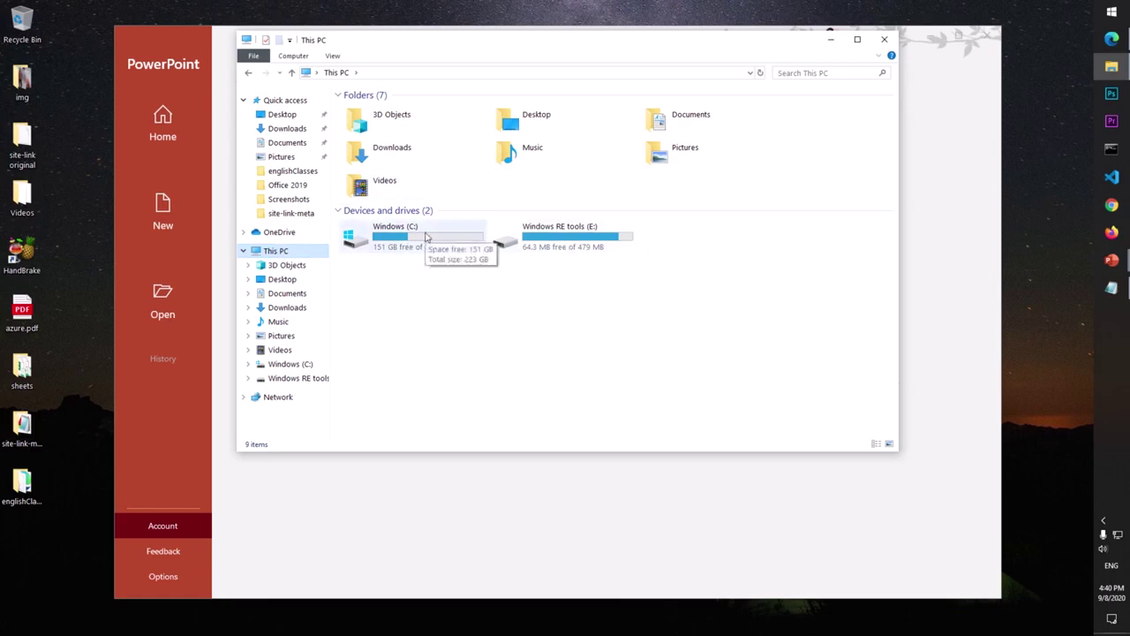
{"action": "double_click", "coordinate": [425, 236]}
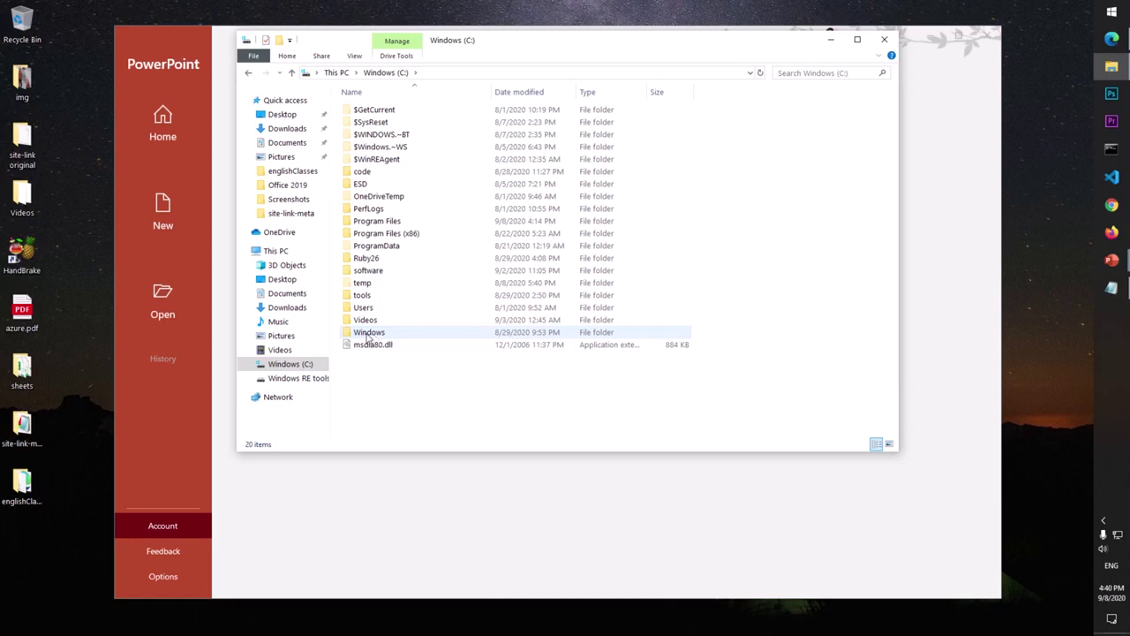
{"action": "double_click", "coordinate": [397, 335]}
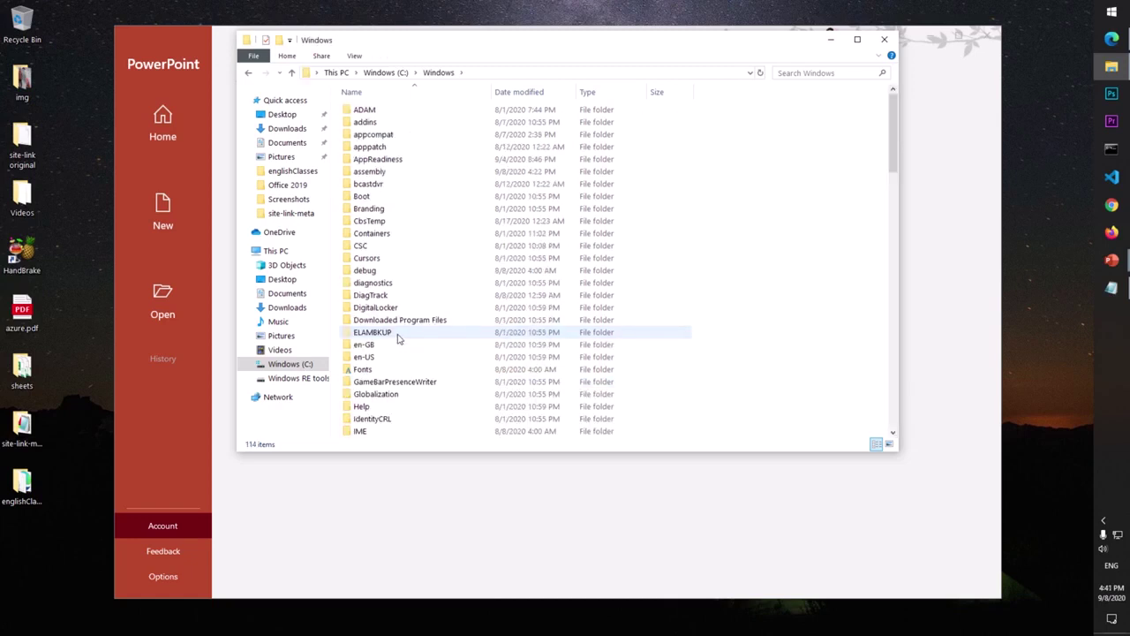
{"action": "scroll", "coordinate": [453, 337], "scroll_direction": "down", "scroll_amount": 5}
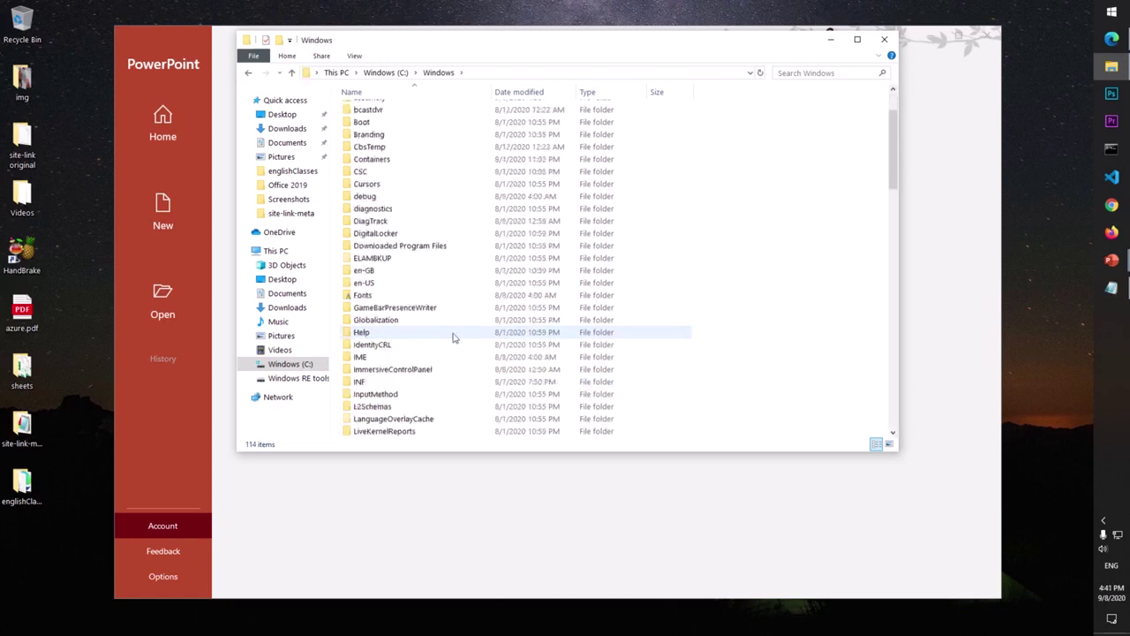
{"action": "scroll", "coordinate": [453, 337], "scroll_direction": "down", "scroll_amount": 4}
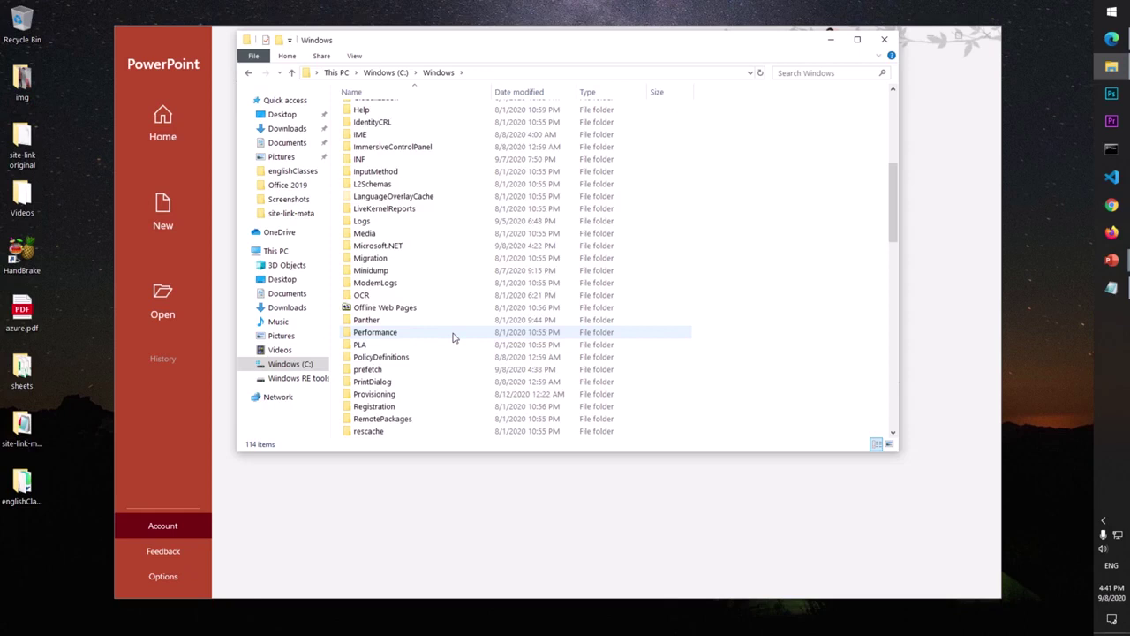
{"action": "scroll", "coordinate": [452, 337], "scroll_direction": "down", "scroll_amount": 2}
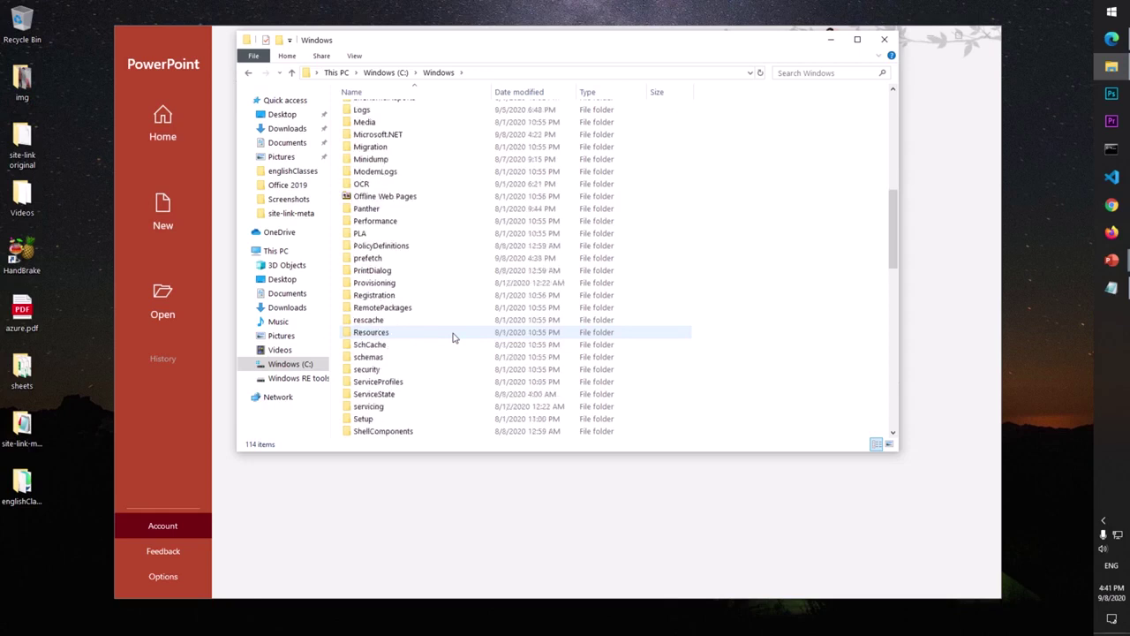
{"action": "scroll", "coordinate": [403, 406], "scroll_direction": "down", "scroll_amount": 2}
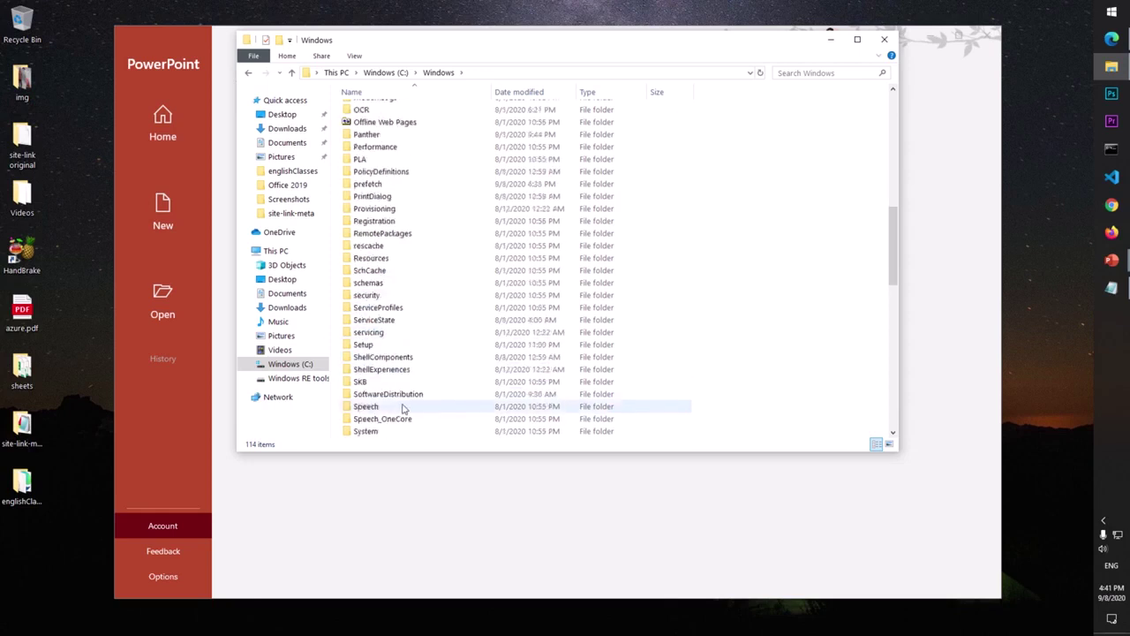
{"action": "scroll", "coordinate": [374, 430], "scroll_direction": "down", "scroll_amount": 1}
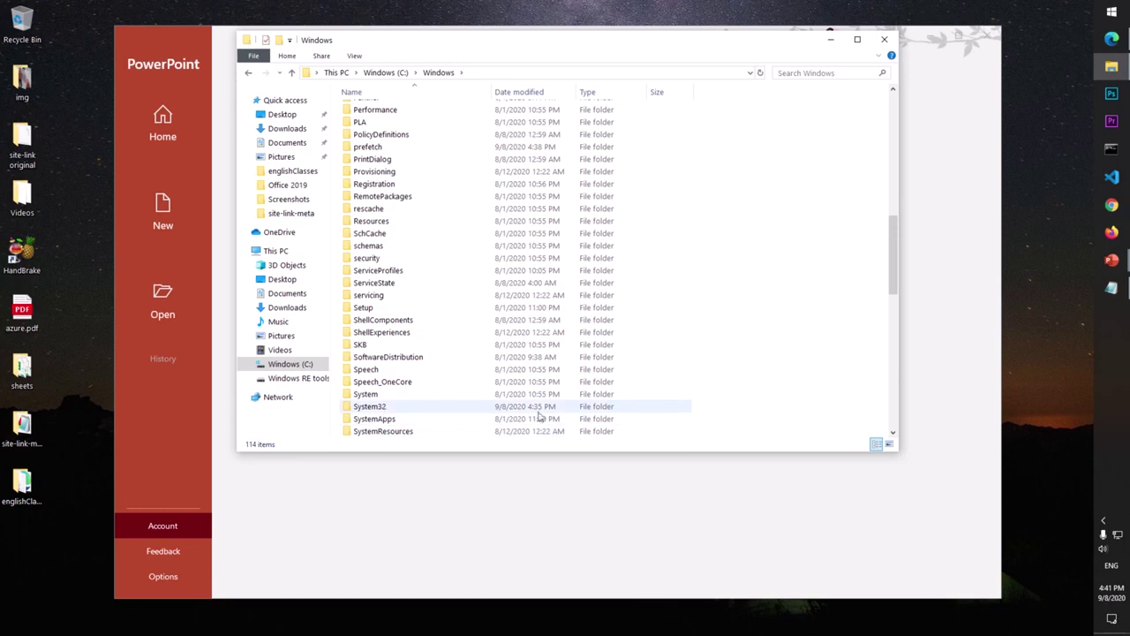
Open the System32 folder and scroll through its 4,679 items.
{"action": "left_click", "coordinate": [436, 408]}
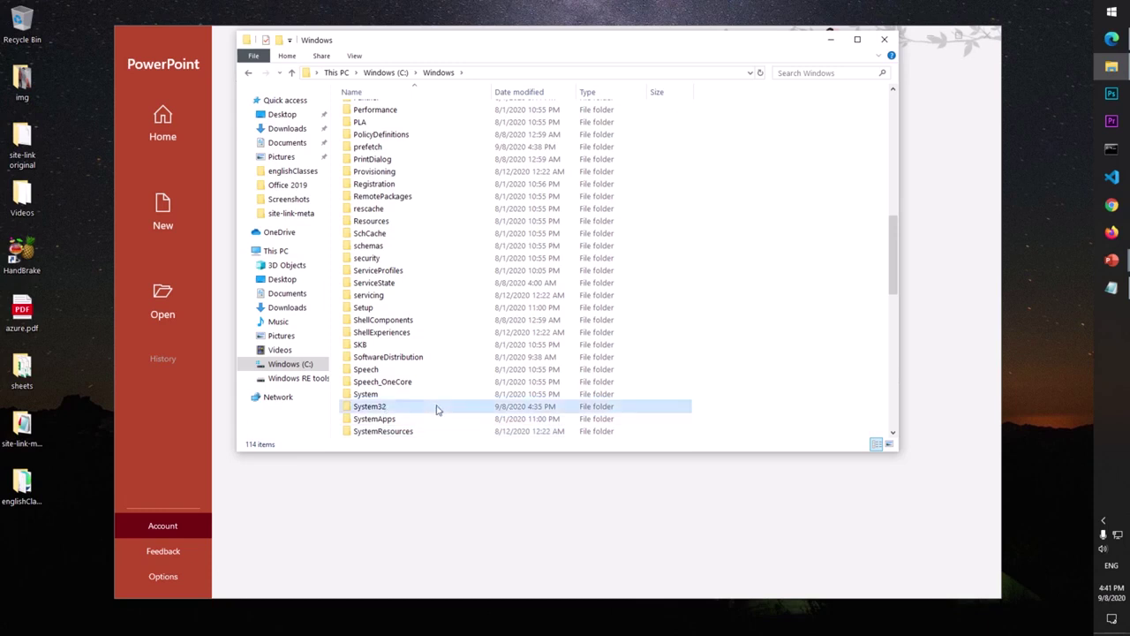
{"action": "double_click", "coordinate": [436, 408]}
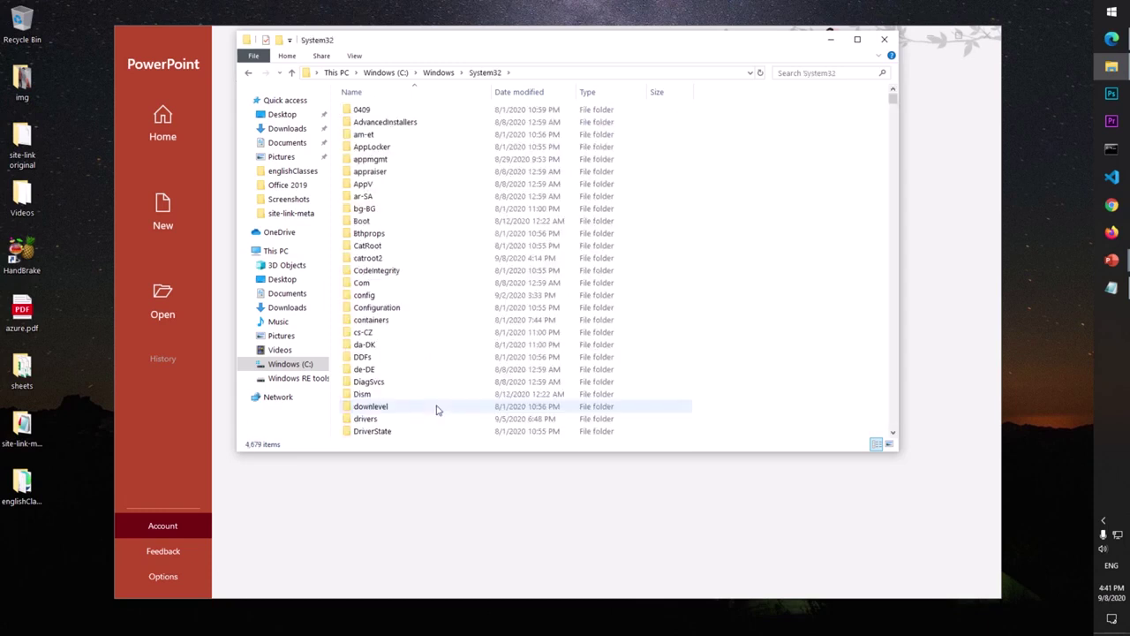
{"action": "scroll", "coordinate": [436, 409], "scroll_direction": "down", "scroll_amount": 2}
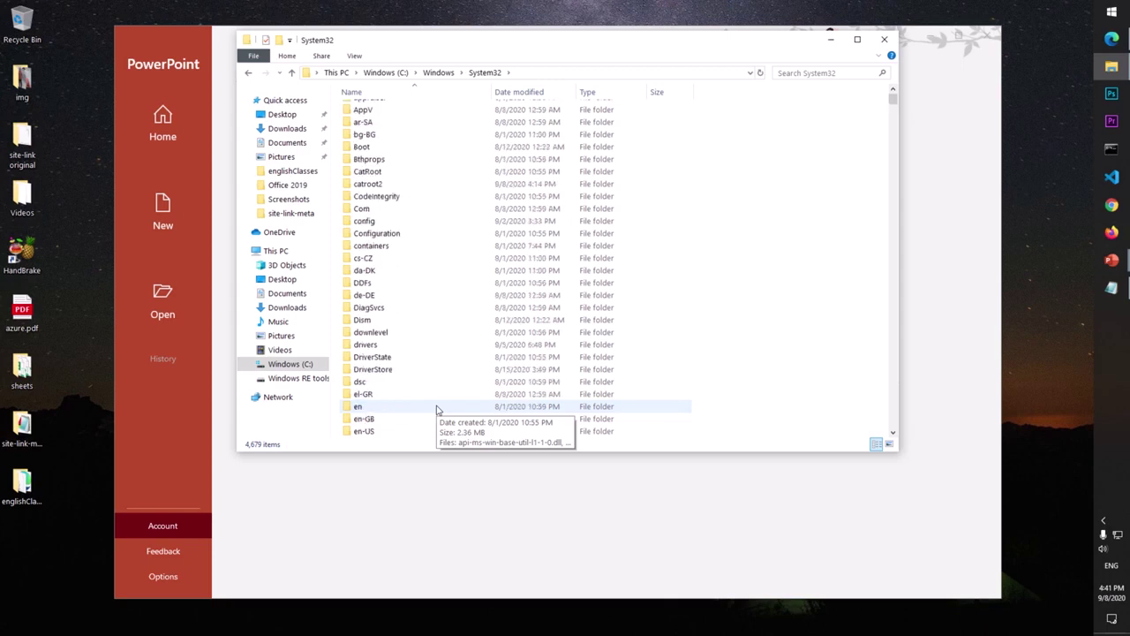
{"action": "scroll", "coordinate": [436, 409], "scroll_direction": "down", "scroll_amount": 3}
{"action": "scroll", "coordinate": [436, 408], "scroll_direction": "down", "scroll_amount": 20}
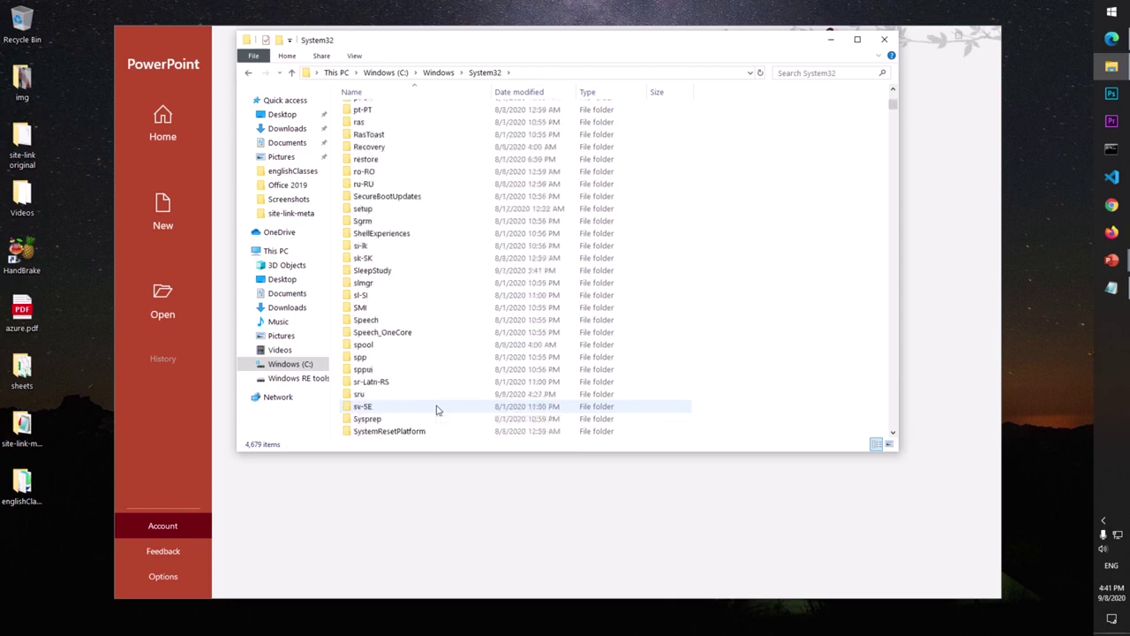
Check the store path in office backup.txt, then open spp and select the store folder.
{"action": "left_click", "coordinate": [1114, 289]}
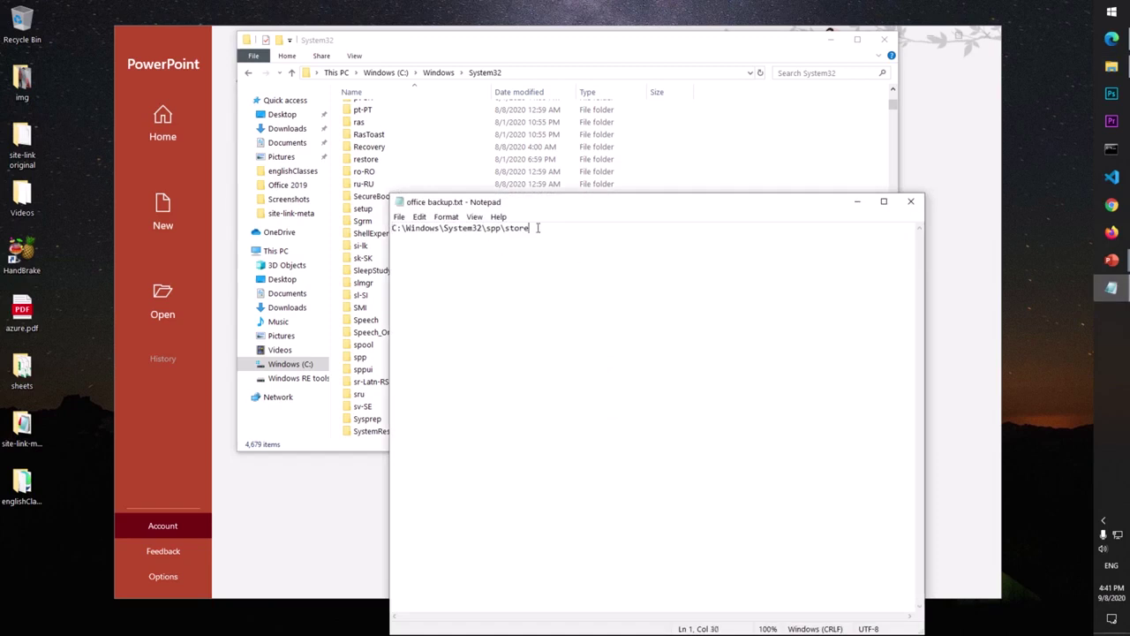
{"action": "left_click_drag", "start_coordinate": [533, 228], "coordinate": [375, 227]}
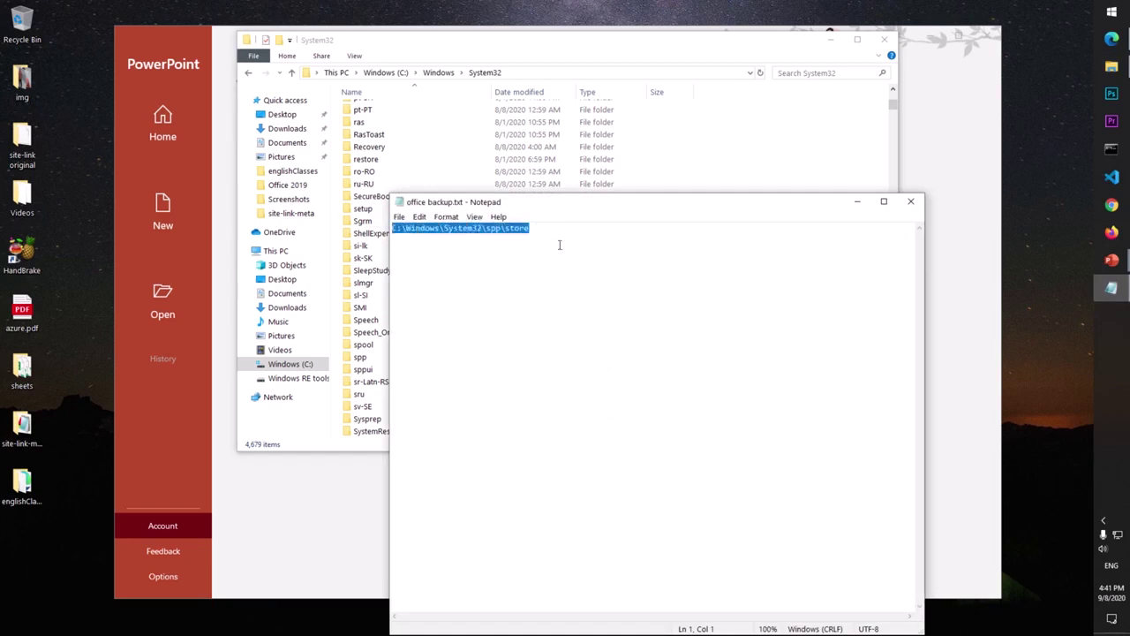
{"action": "left_click", "coordinate": [681, 53]}
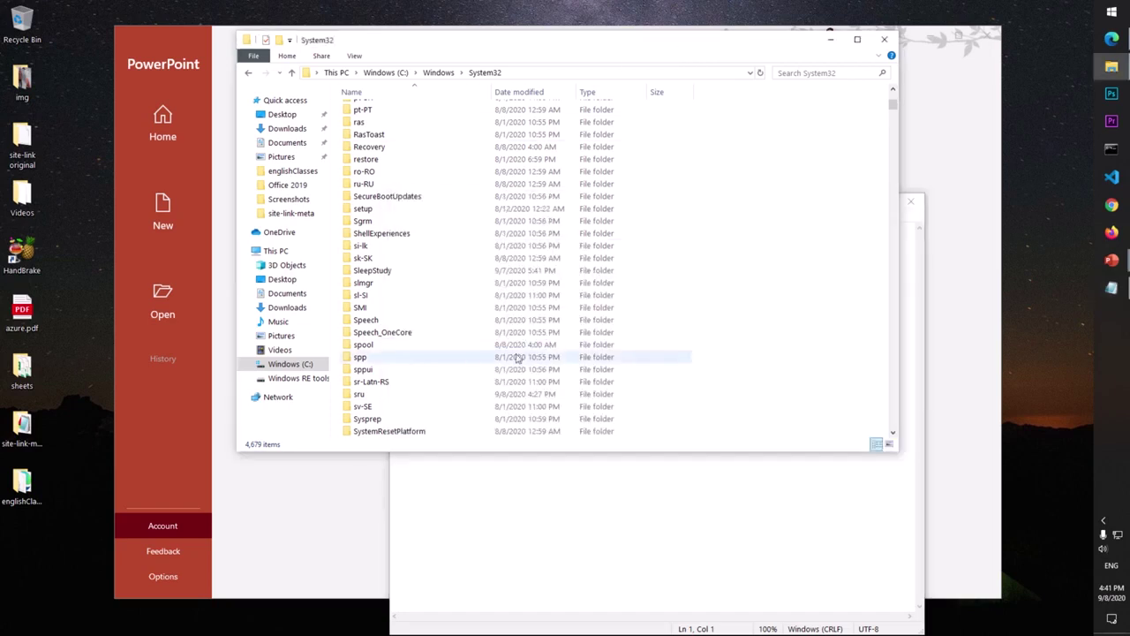
{"action": "double_click", "coordinate": [451, 362]}
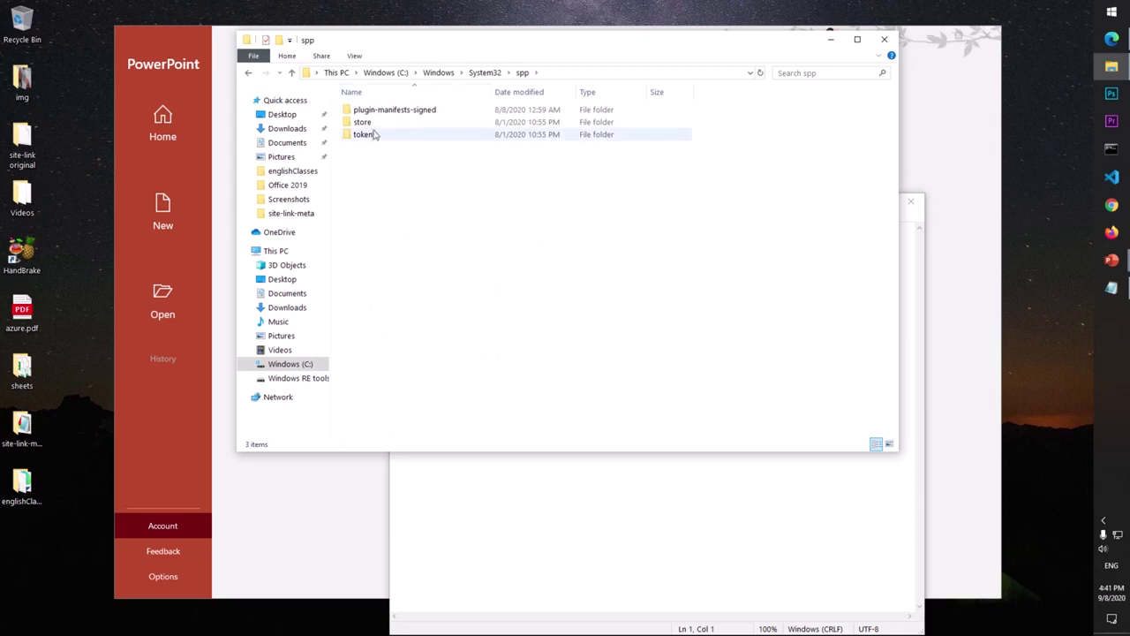
{"action": "mouse_move", "coordinate": [376, 129]}
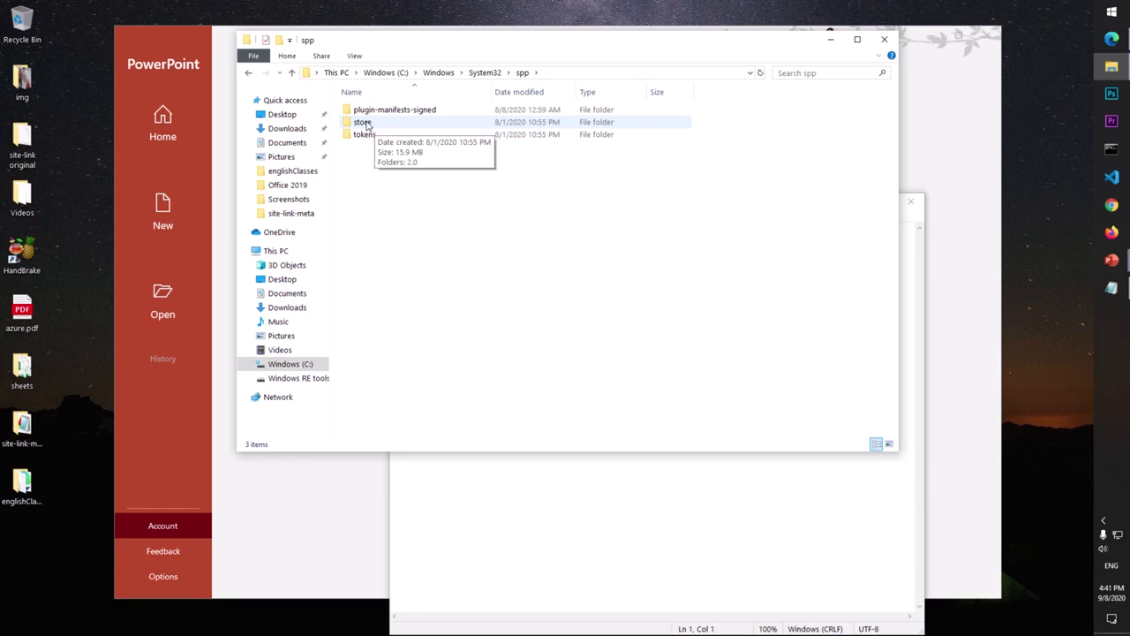
{"action": "left_click", "coordinate": [378, 123]}
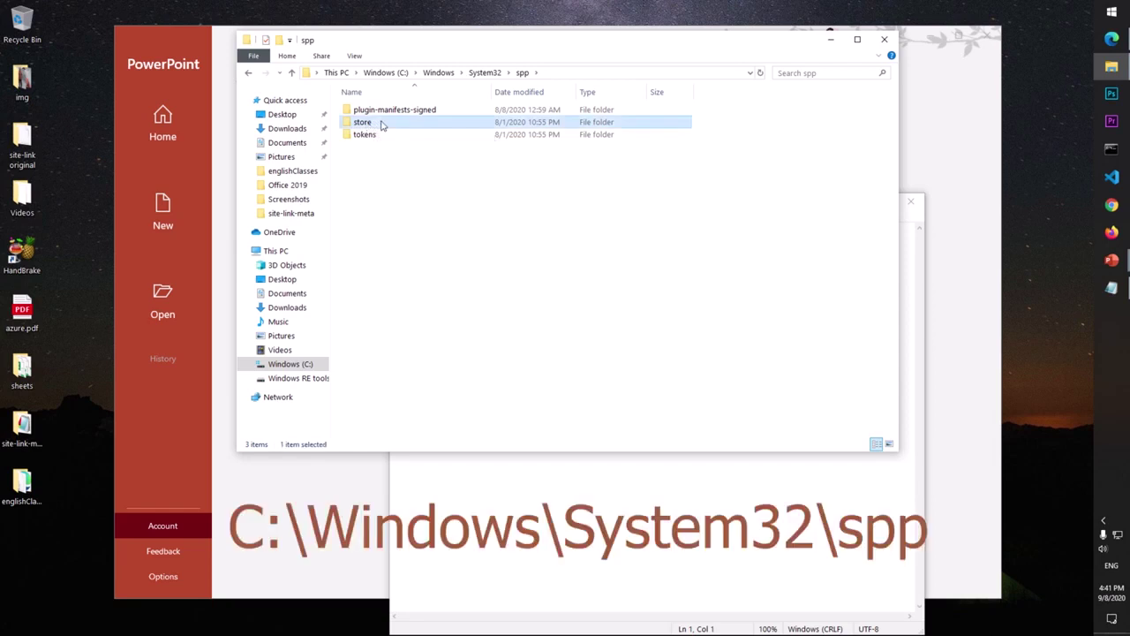
{"action": "mouse_move", "coordinate": [382, 125]}
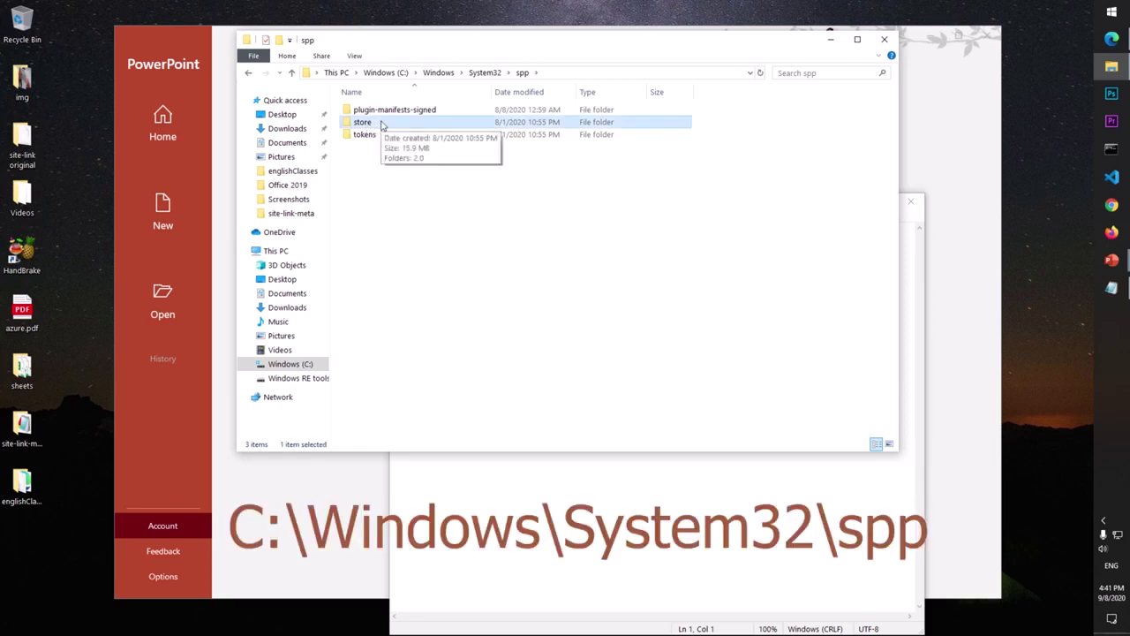
Copy the store folder from its context menu in C:\Windows\System32\spp.
{"action": "right_click", "coordinate": [381, 124]}
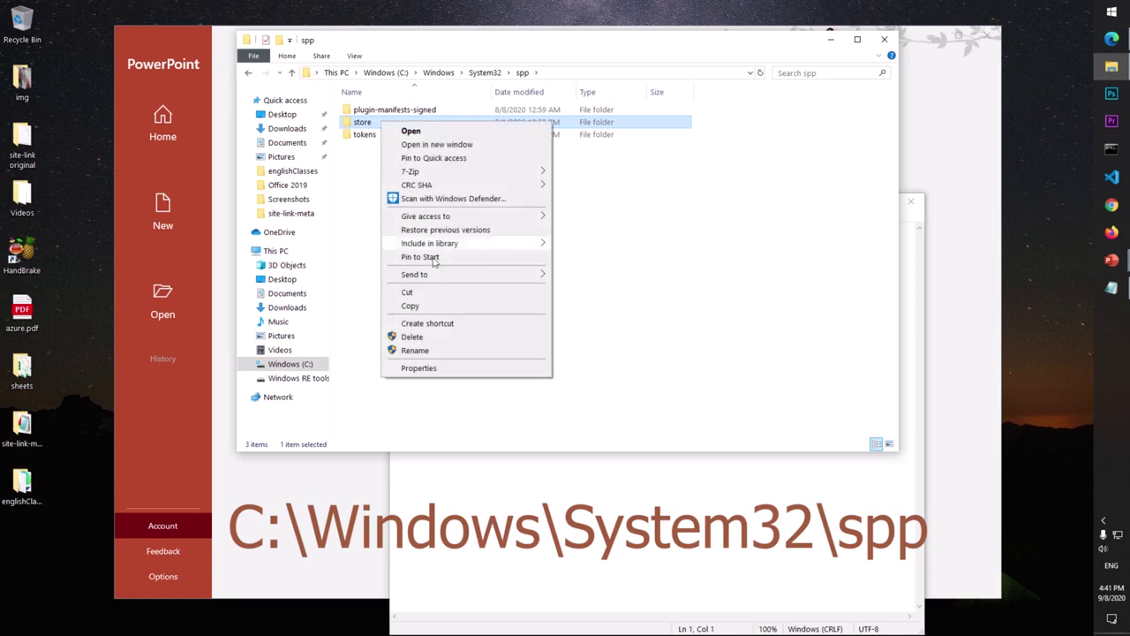
{"action": "left_click", "coordinate": [410, 306]}
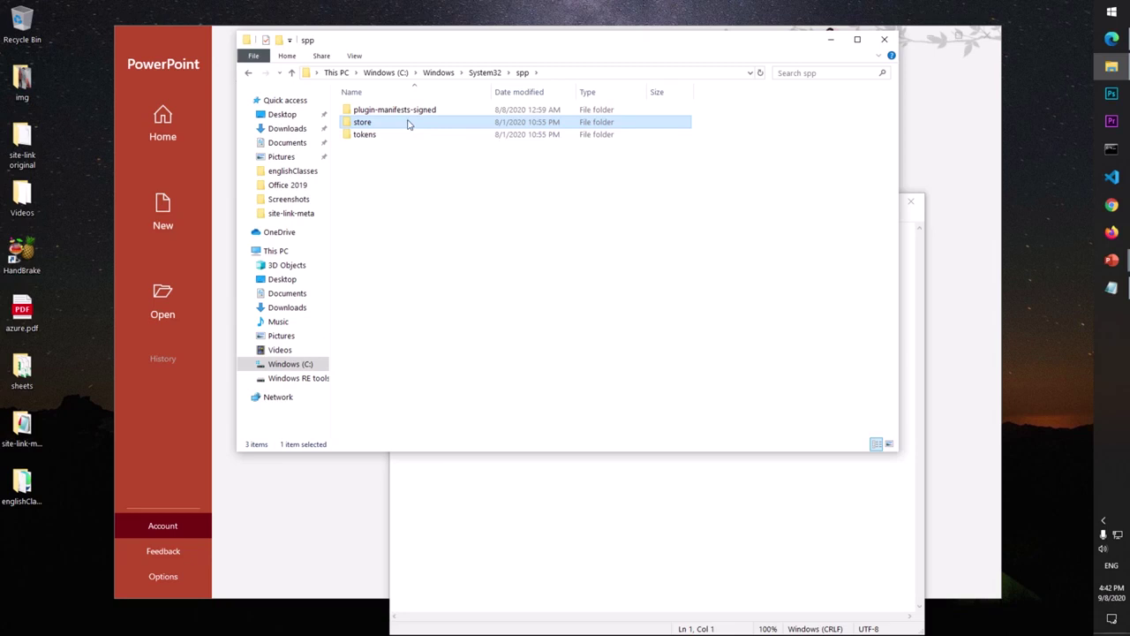
Select the C:\Windows\System32\spp path in Explorer's address bar.
{"action": "left_click", "coordinate": [604, 540]}
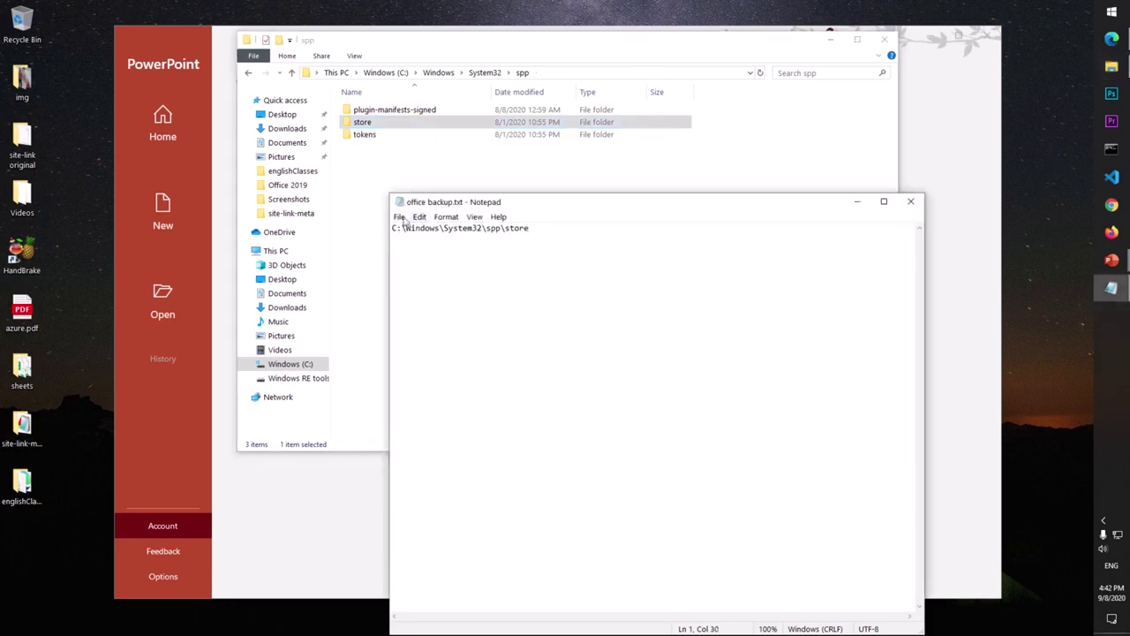
{"action": "left_click", "coordinate": [553, 74]}
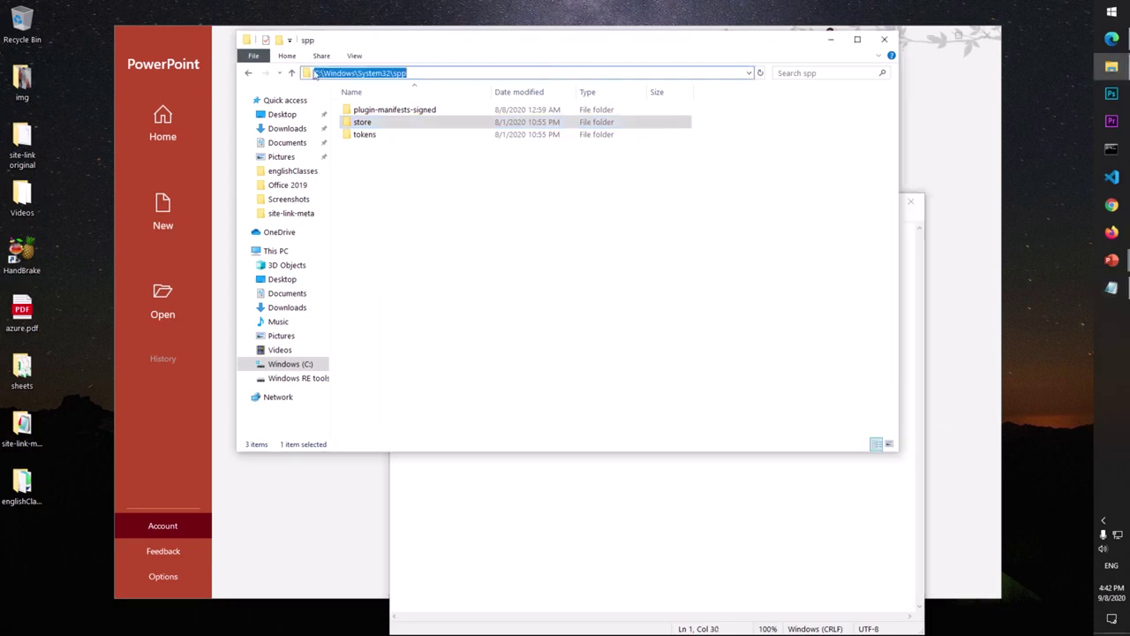
{"action": "left_click", "coordinate": [458, 72]}
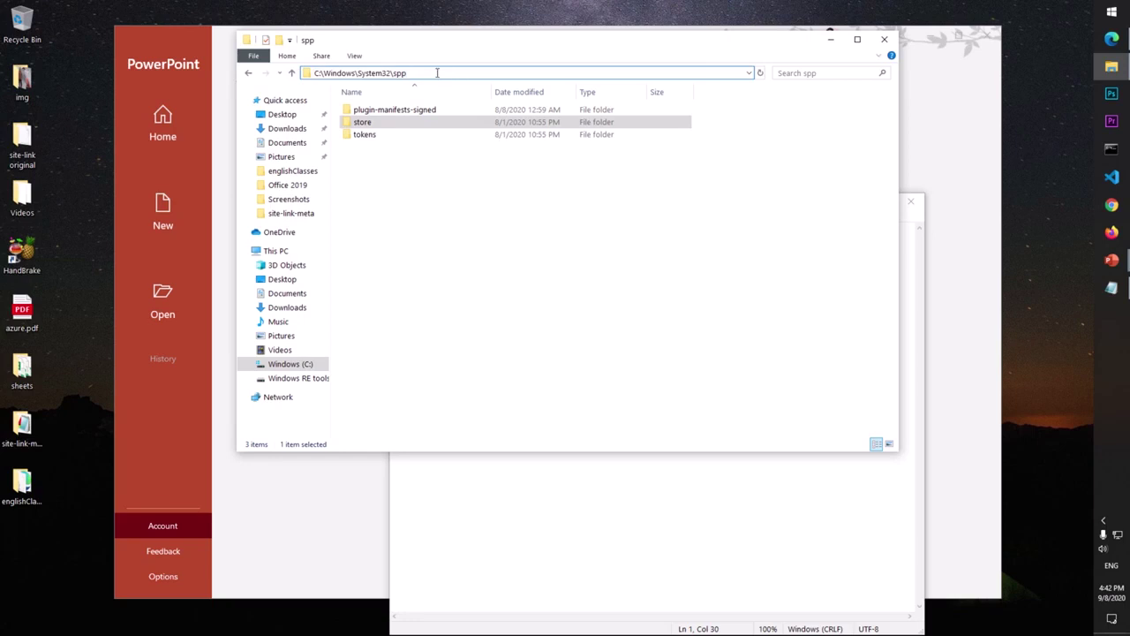
{"action": "left_click_drag", "start_coordinate": [436, 72], "coordinate": [302, 72]}
{"action": "key", "text": "ctrl+c"}
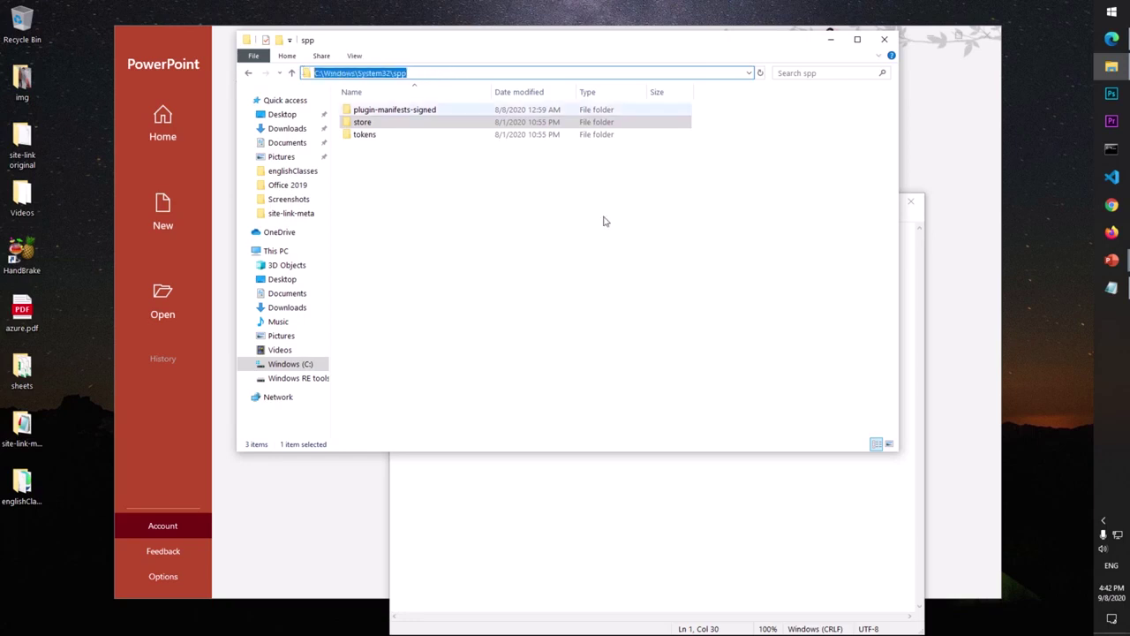
Paste the spp path on a new line below the store path and save office backup.txt.
{"action": "left_click", "coordinate": [615, 536]}
{"action": "key", "text": "Return"}
{"action": "key", "text": "Return"}
{"action": "key", "text": "Return"}
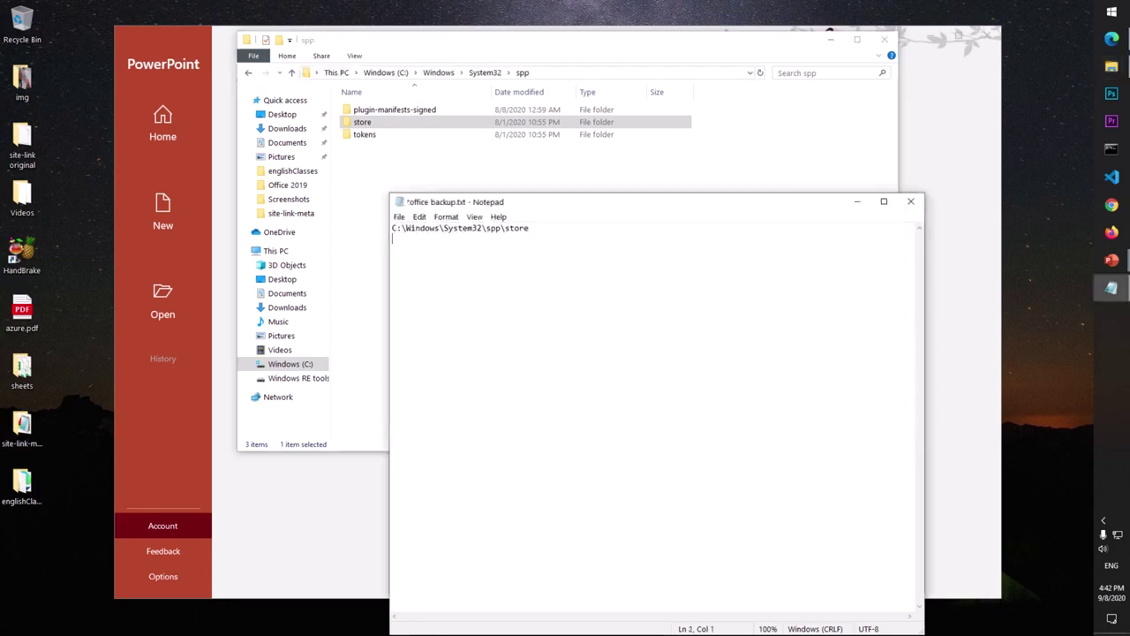
{"action": "key", "text": "ctrl+v"}
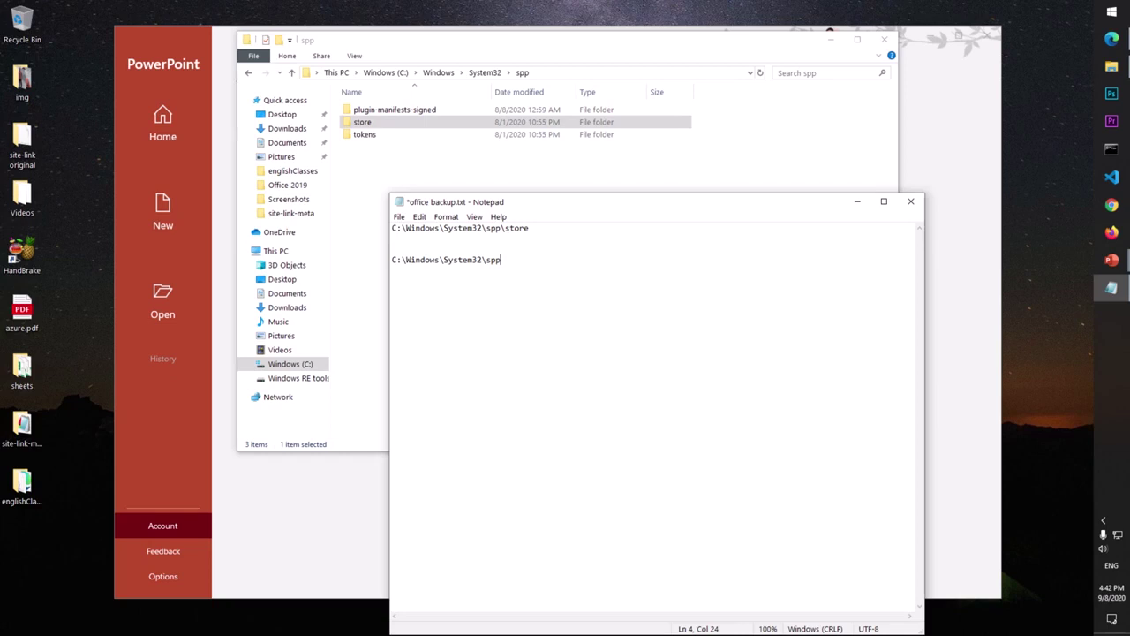
{"action": "key", "text": "ctrl+s"}
Close the office backup note and bring the spp Explorer window back.
{"action": "left_click", "coordinate": [915, 208]}
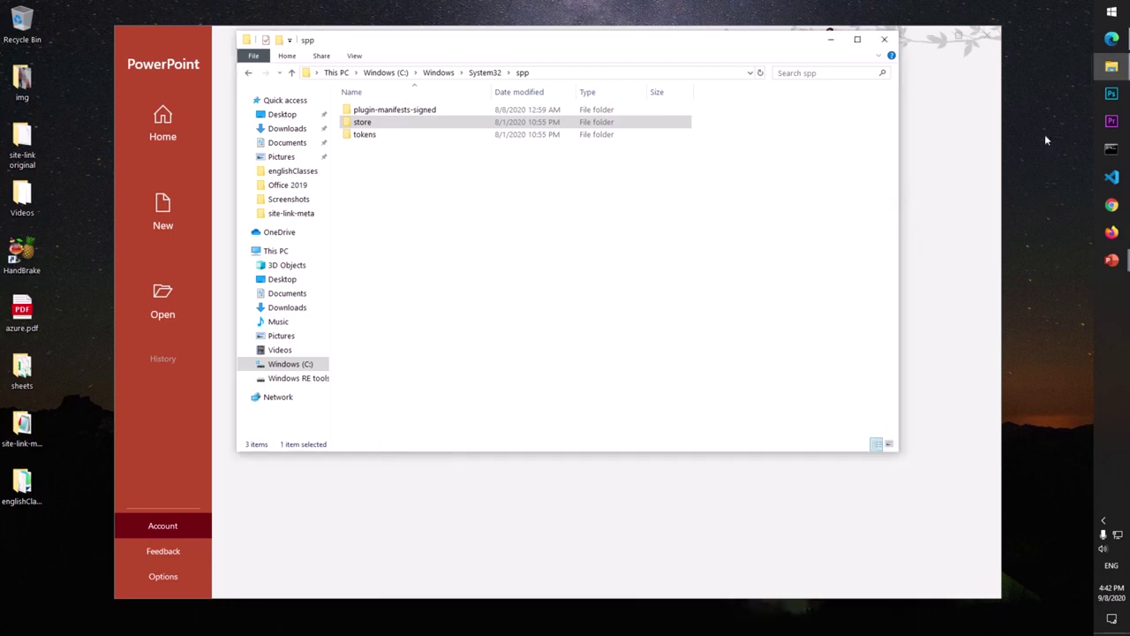
{"action": "left_click", "coordinate": [1110, 69]}
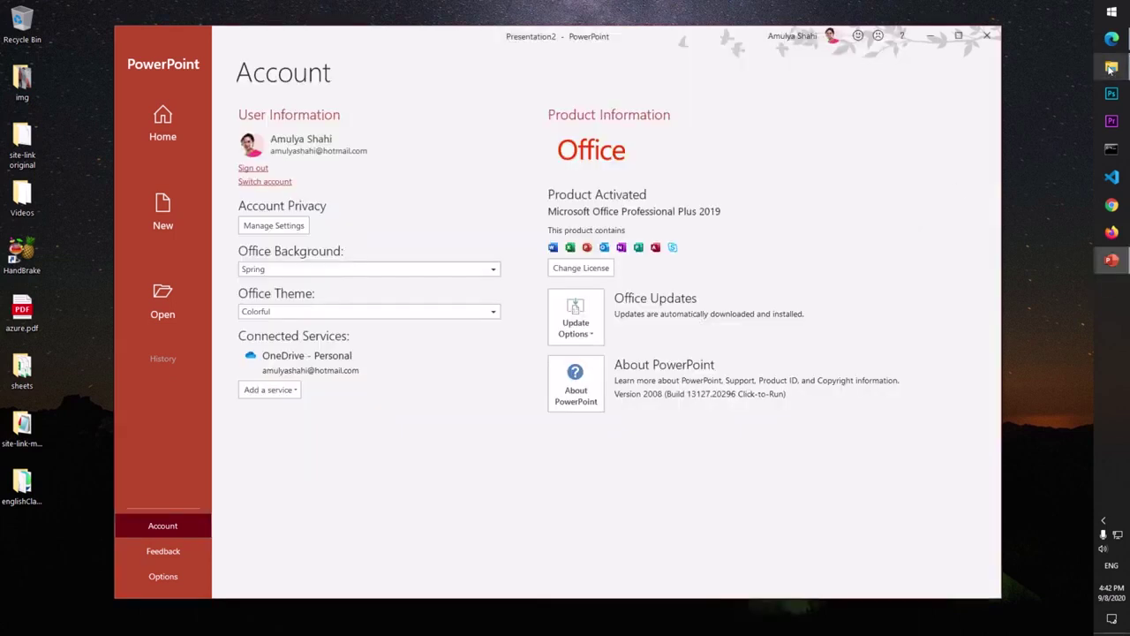
{"action": "left_click", "coordinate": [1119, 67]}
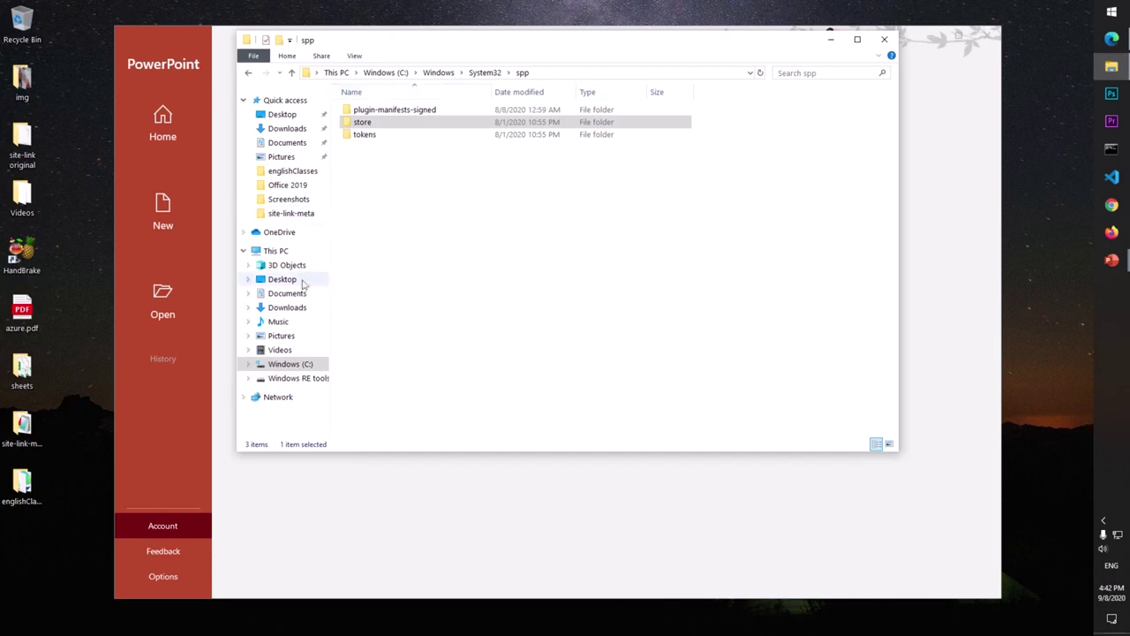
Navigate from This PC through Windows (C:) and software to the Office 2019 folder.
{"action": "left_click", "coordinate": [276, 253]}
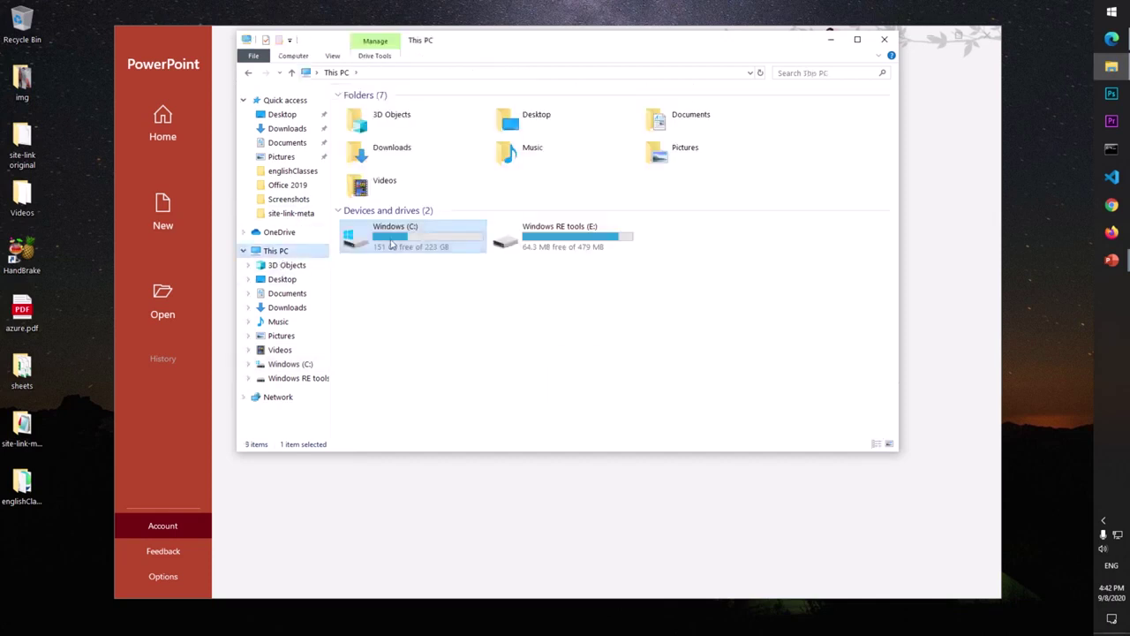
{"action": "double_click", "coordinate": [385, 249]}
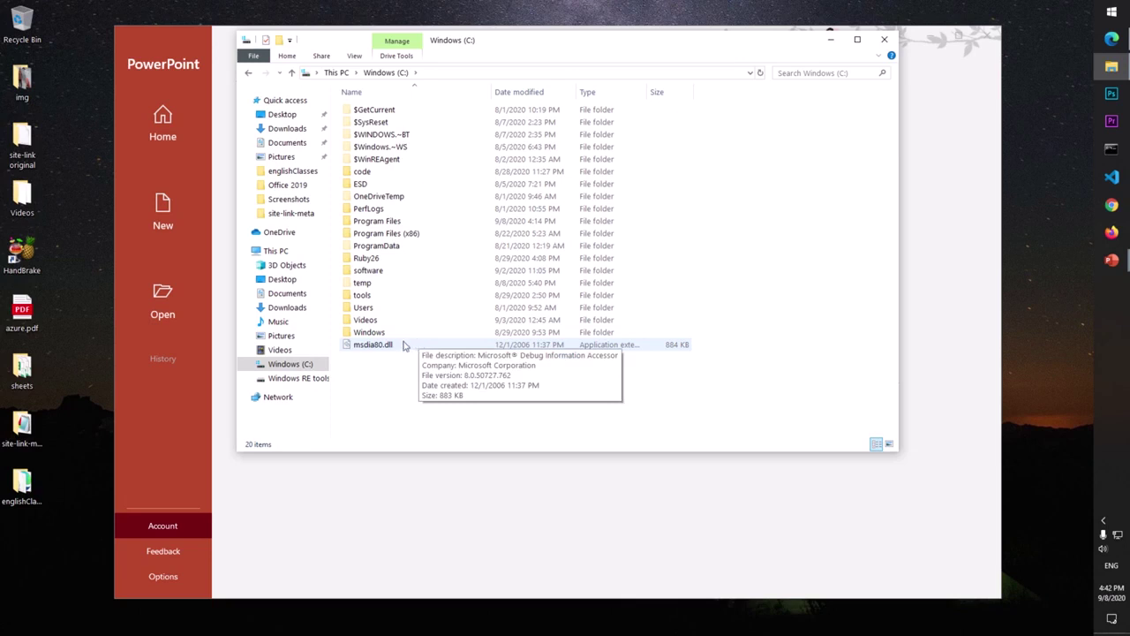
{"action": "double_click", "coordinate": [384, 271]}
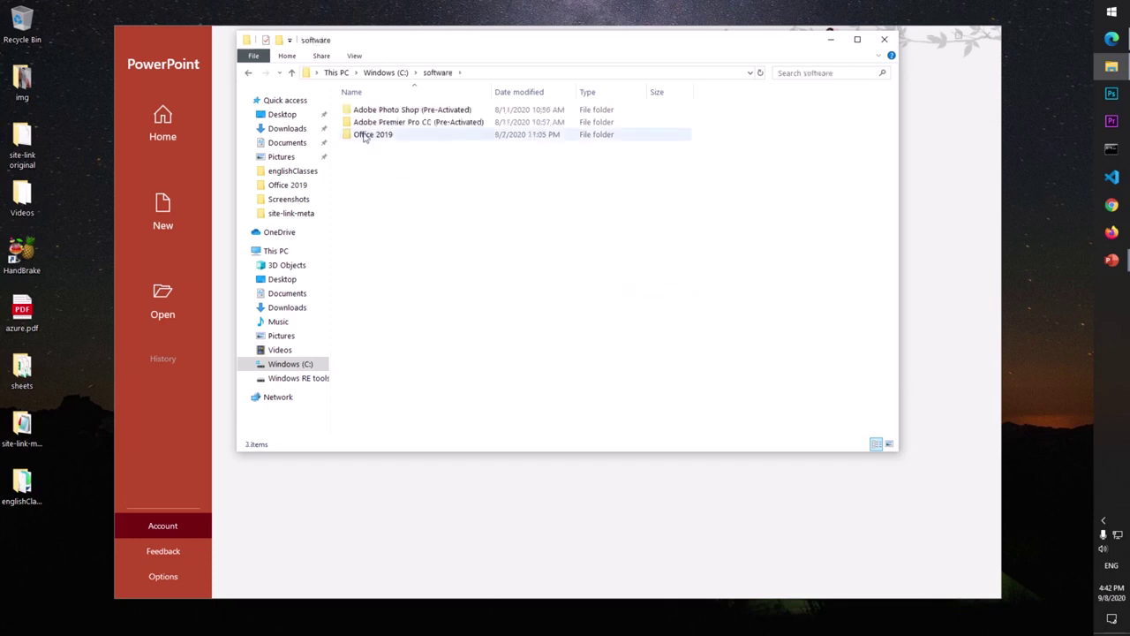
{"action": "double_click", "coordinate": [409, 135]}
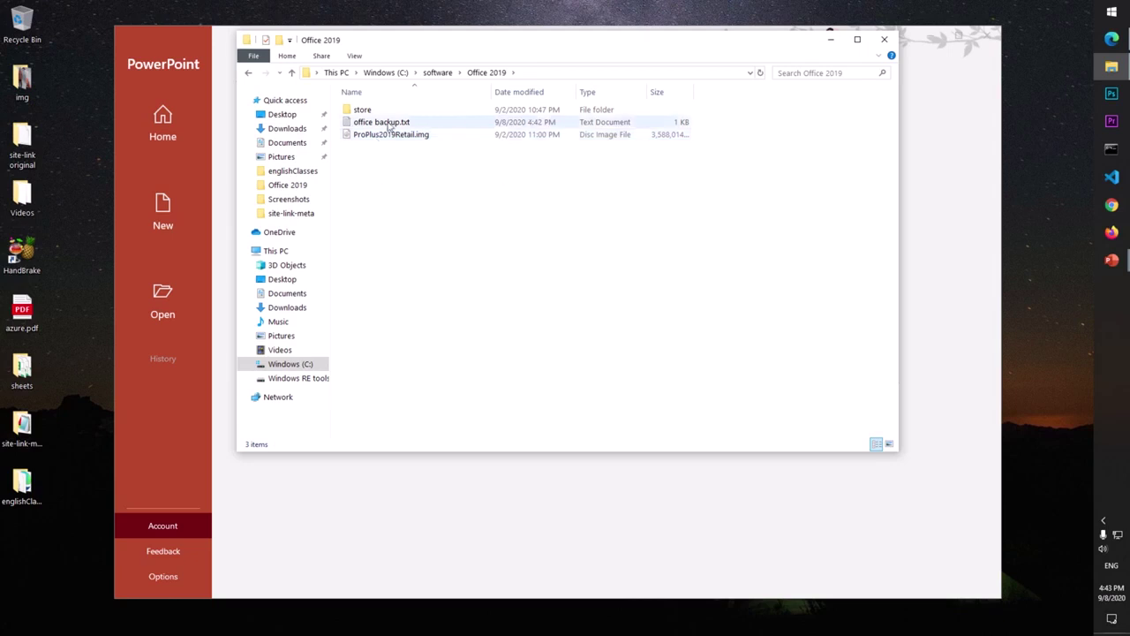
{"action": "double_click", "coordinate": [386, 123]}
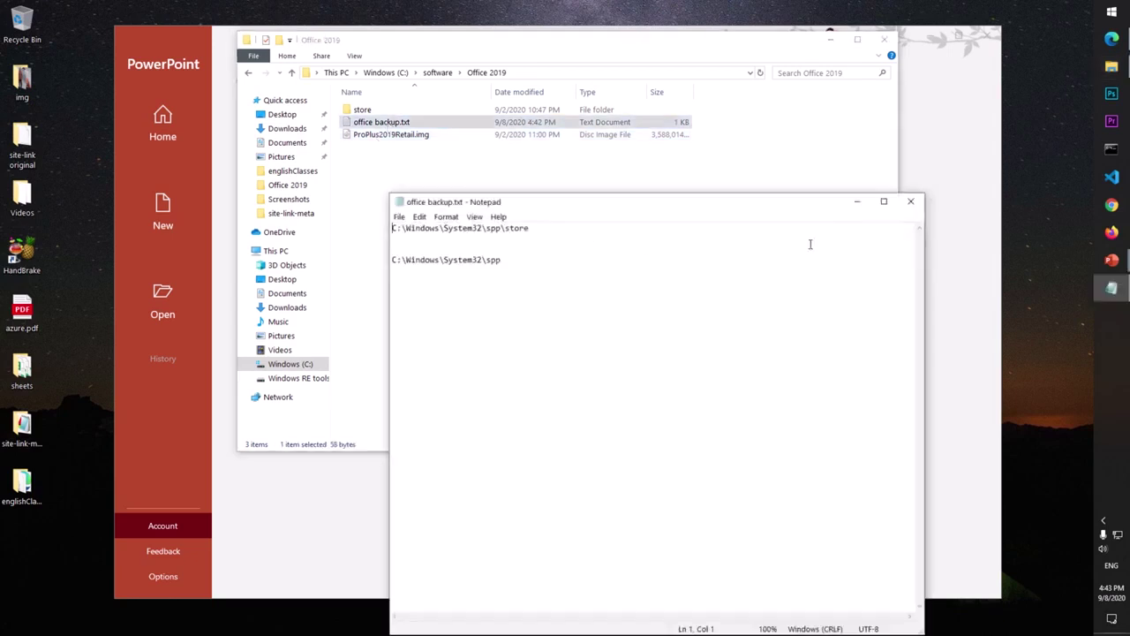
{"action": "left_click", "coordinate": [910, 201]}
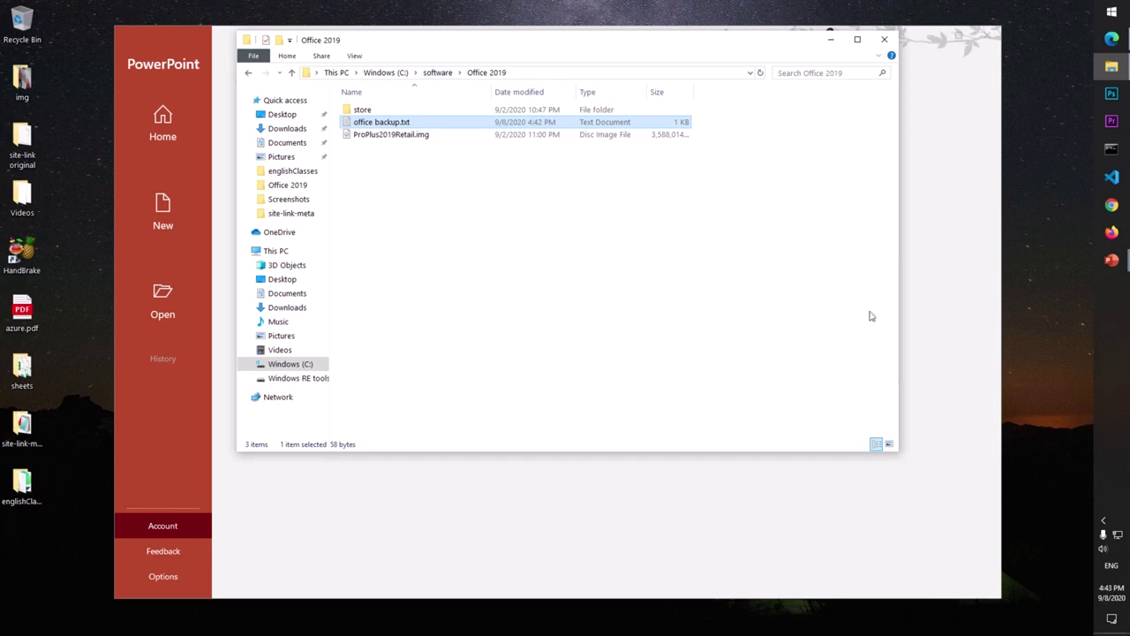
Drag the Office 2019 Explorer window down so PowerPoint's Account page is visible.
{"action": "left_click_drag", "start_coordinate": [562, 42], "coordinate": [574, 133]}
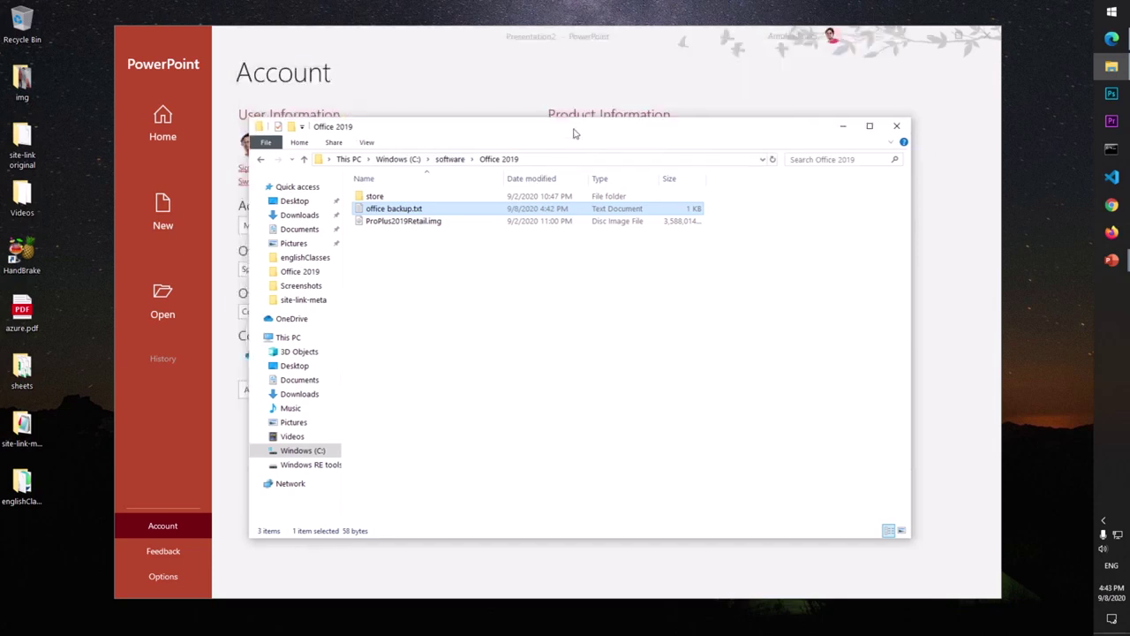